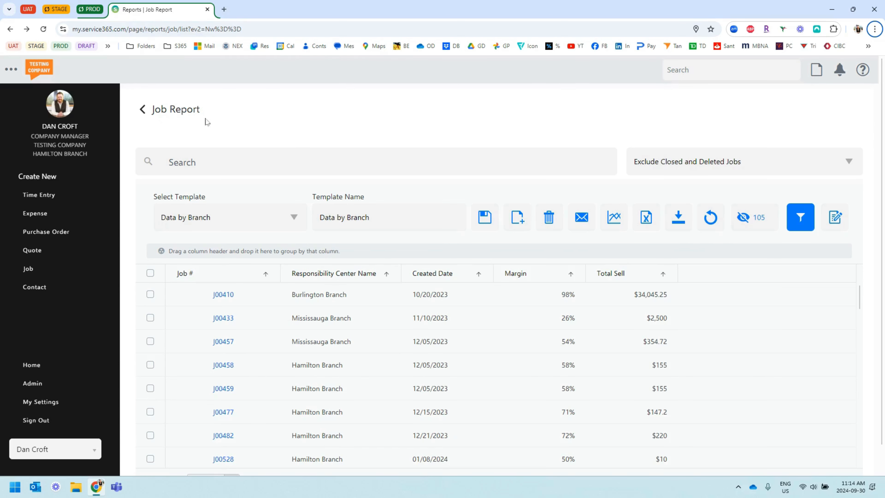
Open chart creation for the Job Report's Data by Branch template
left_click(364, 214)
left_click(386, 120)
left_click(614, 219)
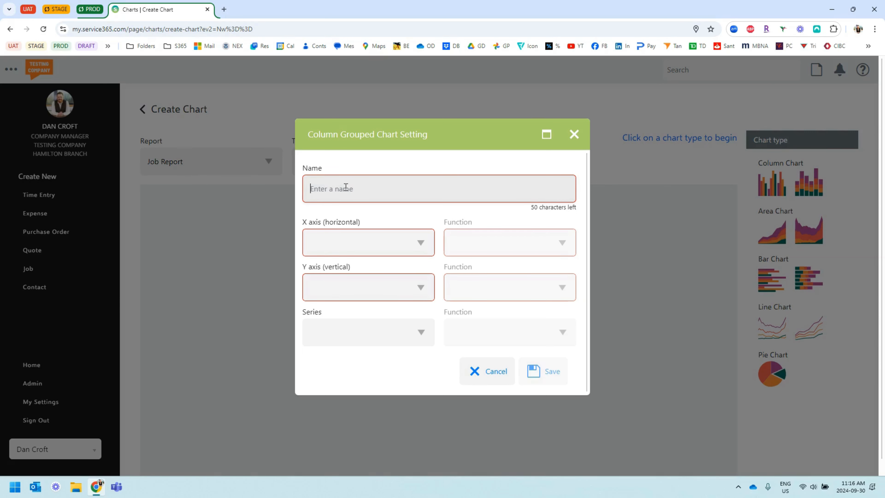
Name the grouped column chart "Avg. Margin by Branch" and set its X axis to Responsibility Center Name
left_click(346, 187)
type("Avg")
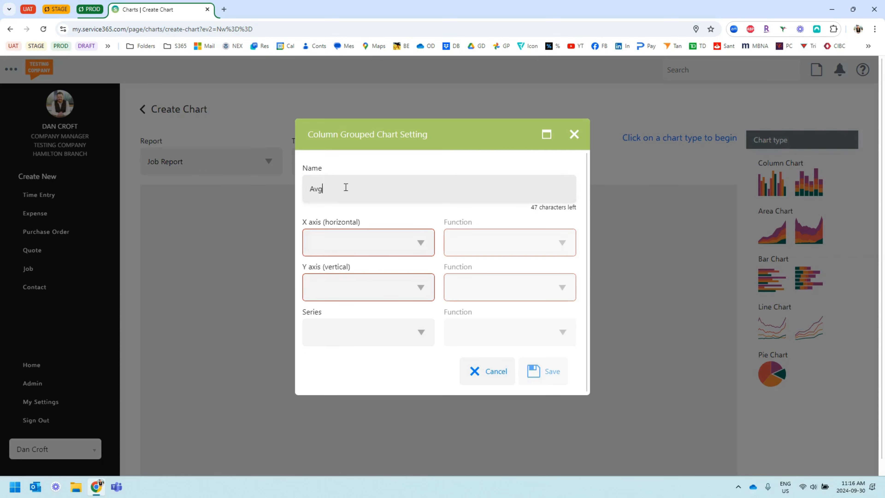
type(". Margin by Branch")
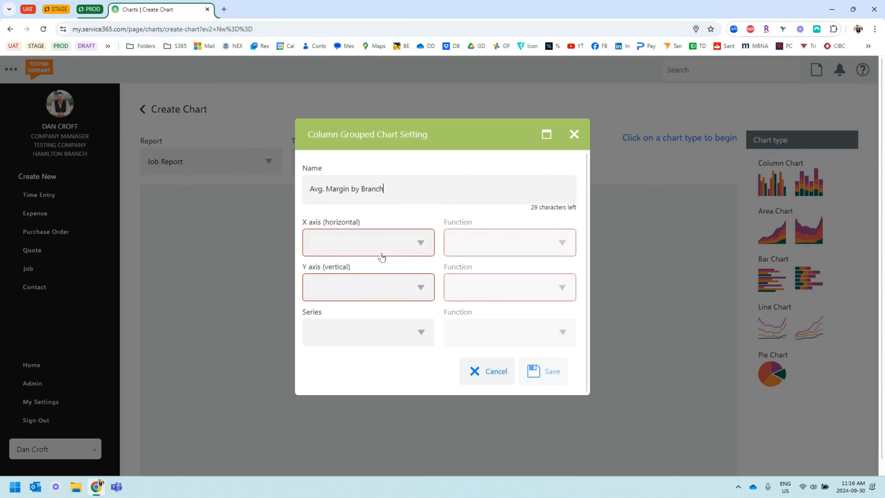
left_click(403, 244)
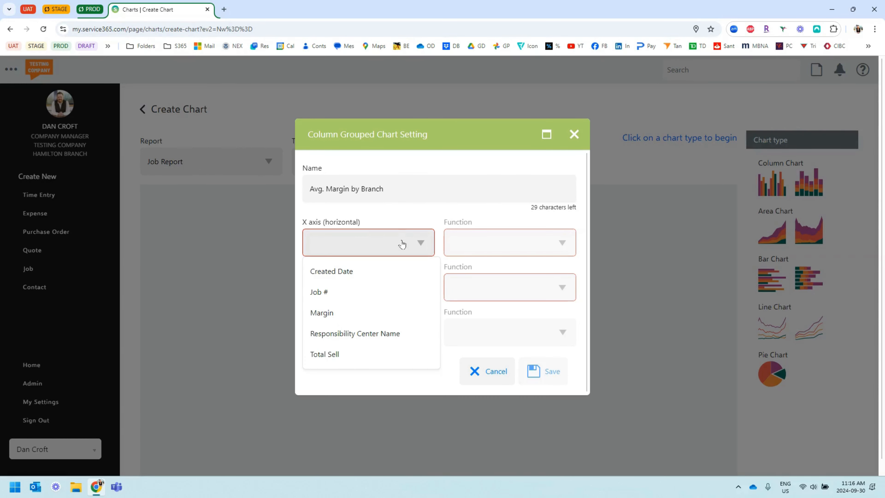
left_click(357, 335)
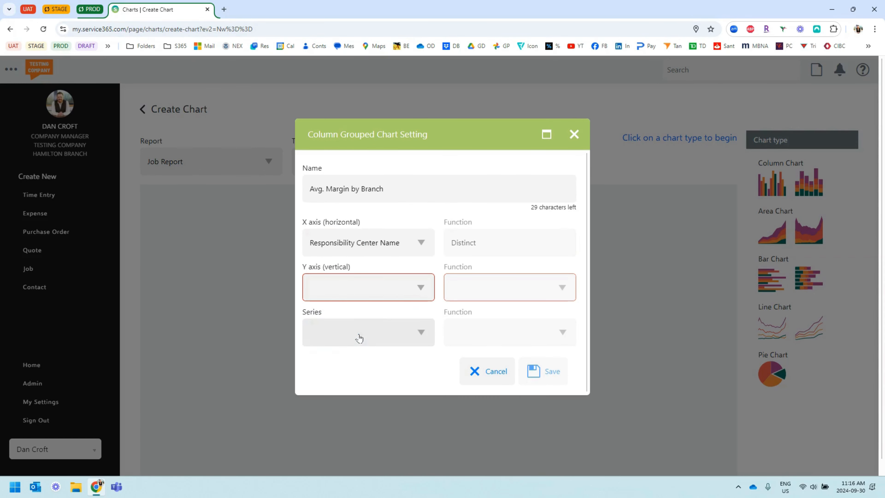
left_click(425, 244)
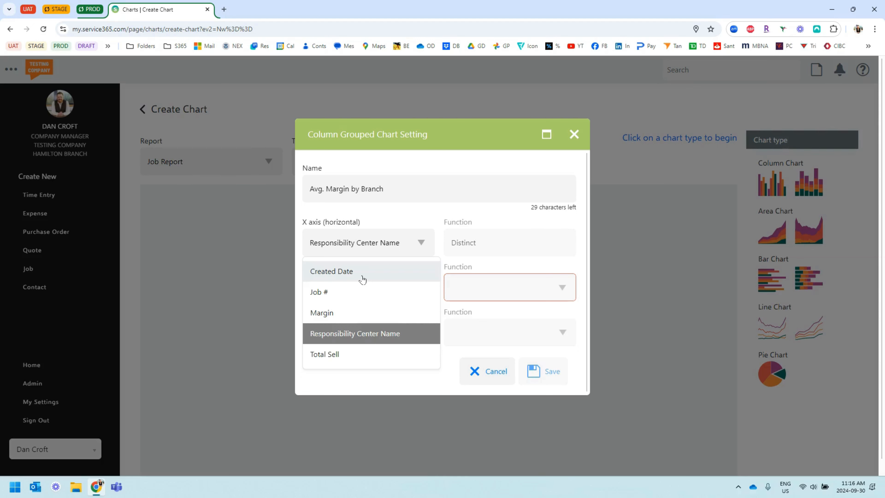
left_click(412, 168)
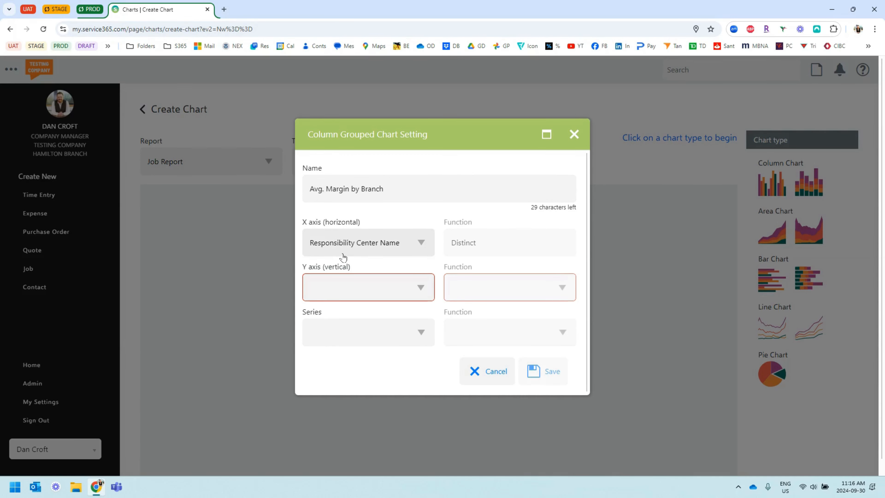
Set the chart's Y axis to Margin with the Average function and save the chart
left_click(381, 289)
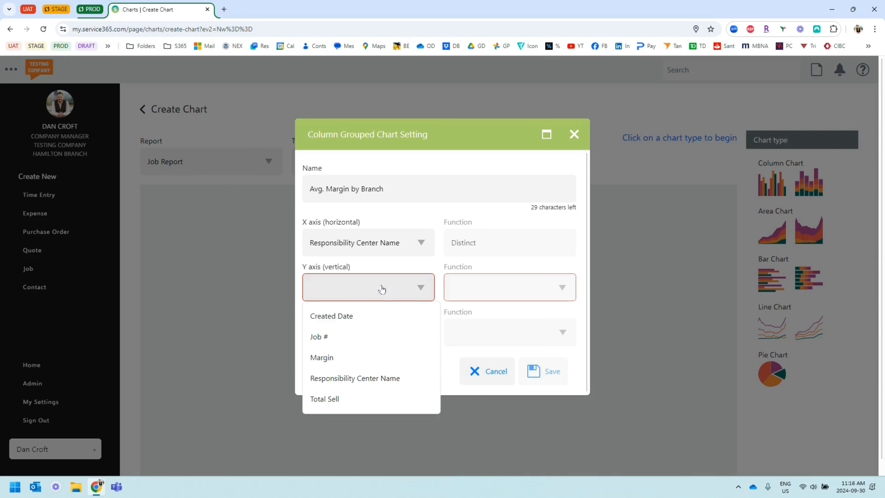
left_click(334, 362)
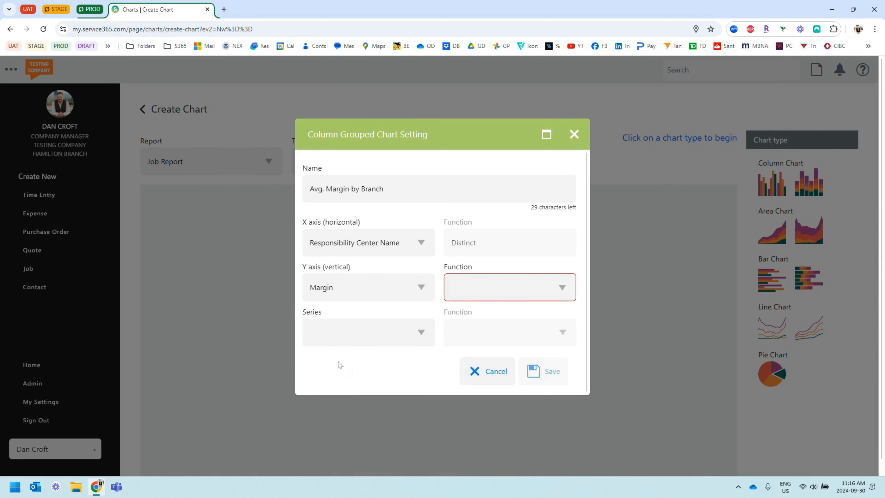
left_click(561, 294)
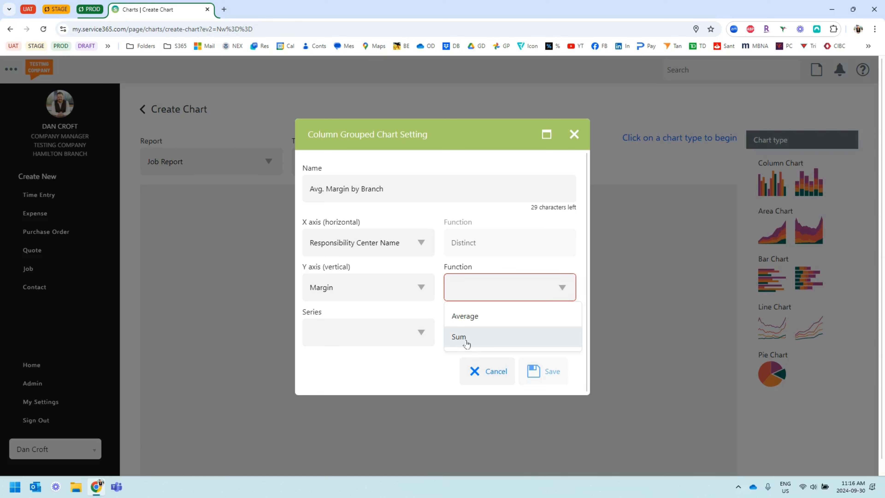
left_click(477, 317)
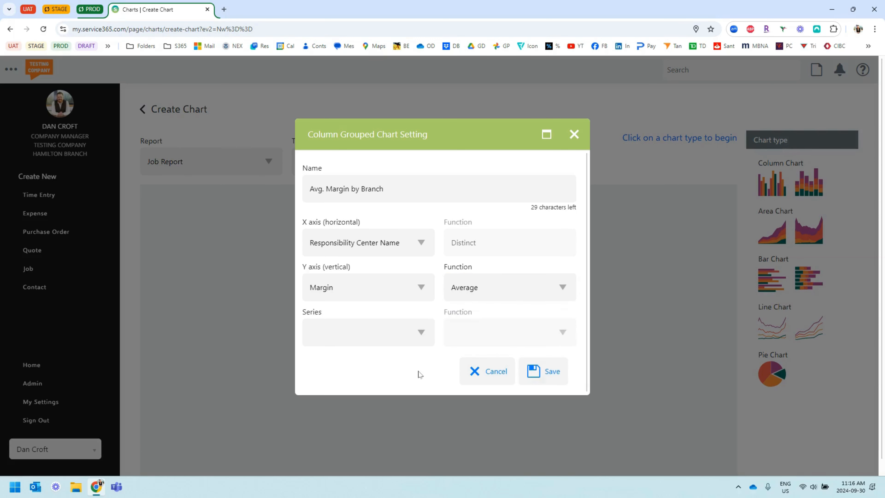
left_click(548, 372)
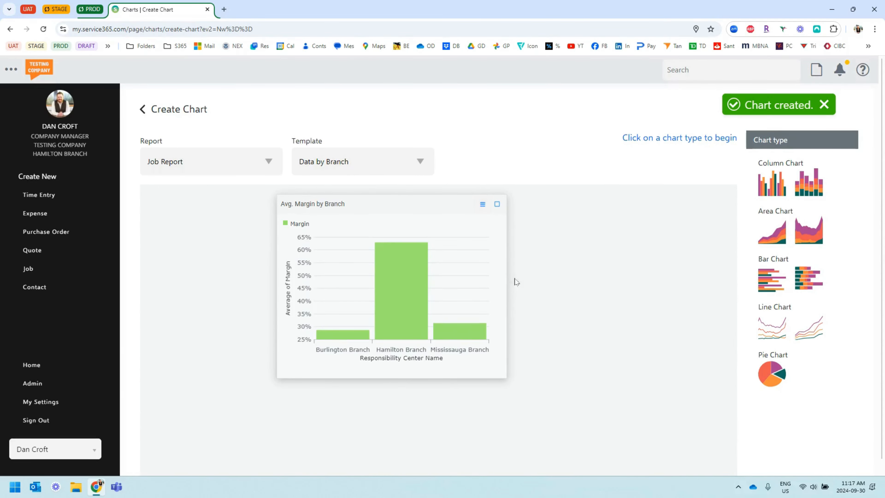
Maximize the new chart and examine the average margin of the Burlington and Hamilton branches
left_click(497, 203)
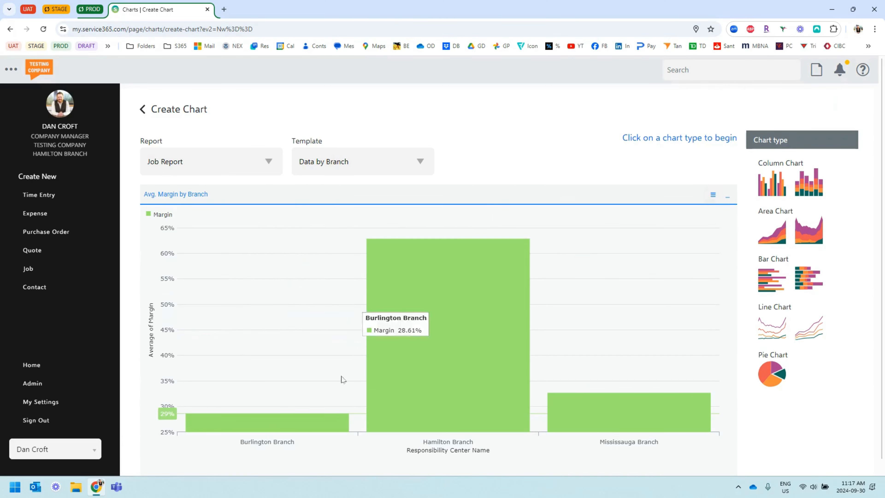
mouse_move(264, 374)
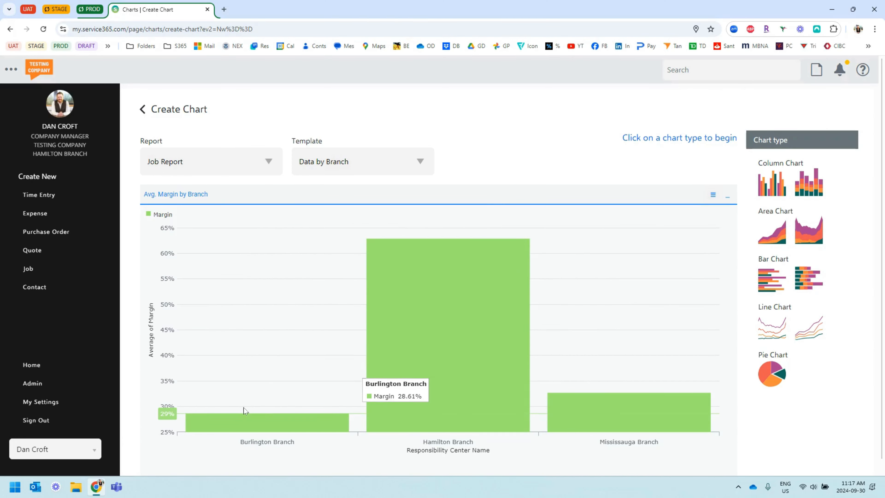
mouse_move(458, 259)
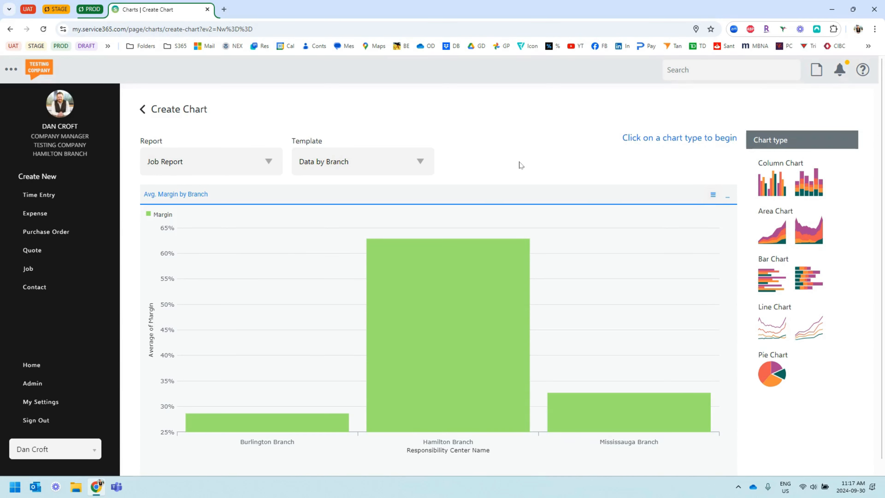
Edit the margin chart to use Created Date as its series, grouped by years, and save it
left_click(712, 195)
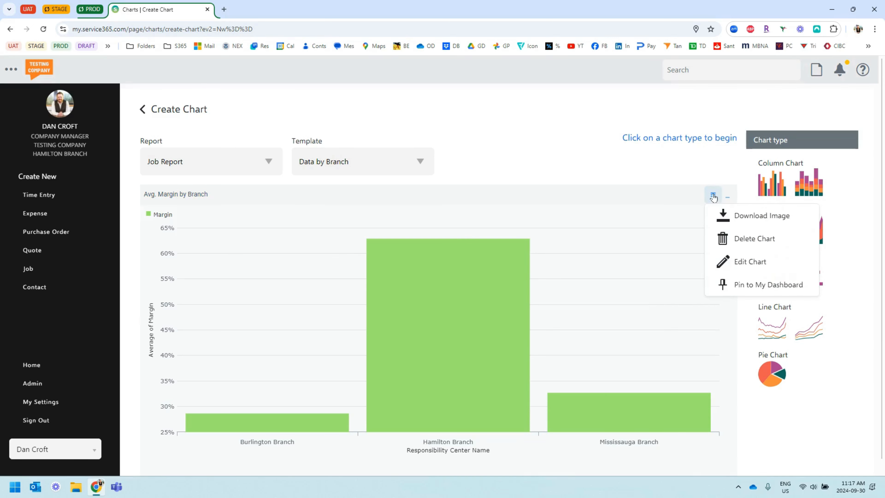
left_click(749, 267)
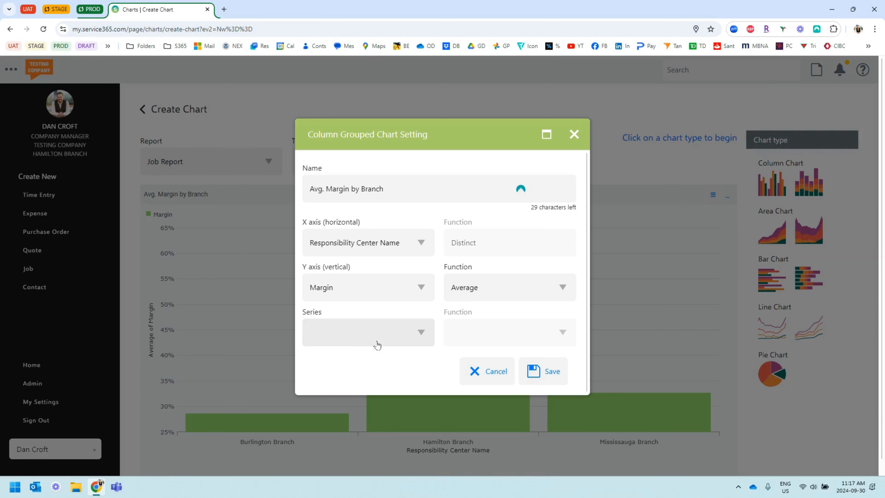
left_click(422, 335)
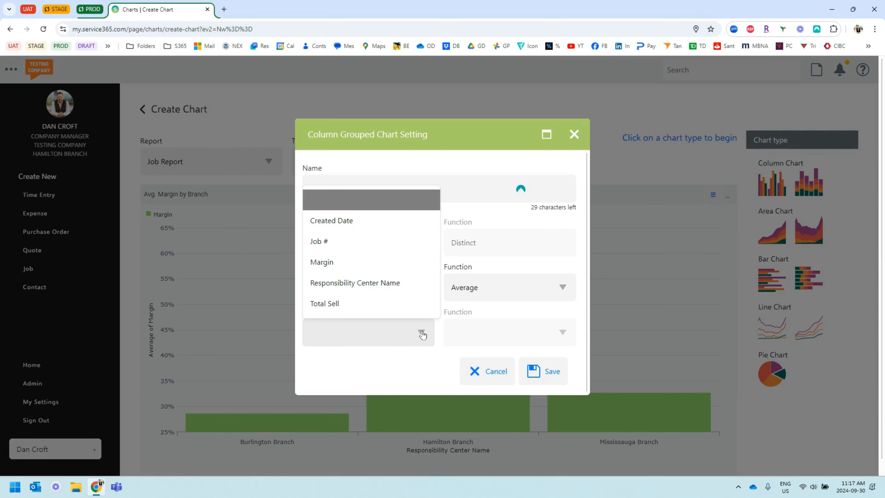
left_click(344, 224)
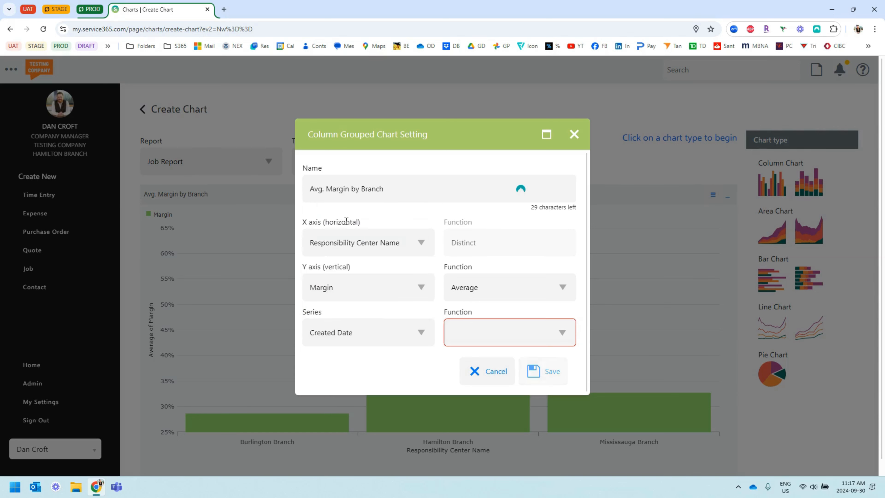
left_click(562, 335)
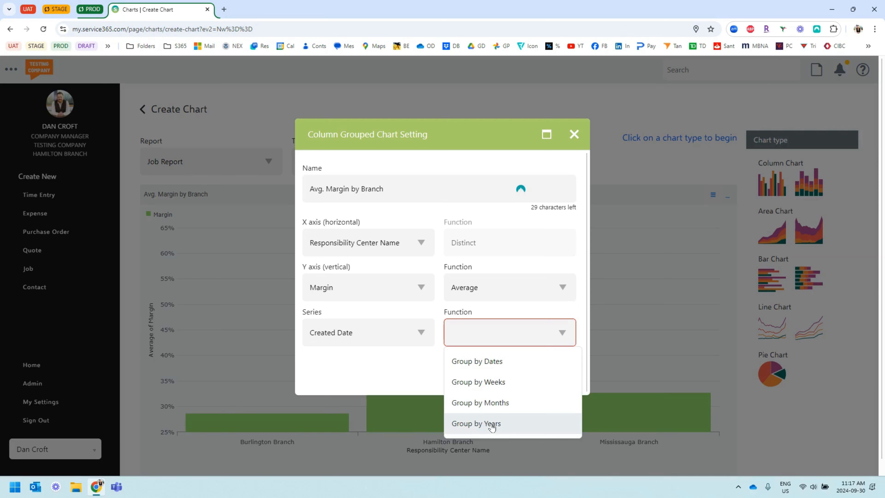
left_click(510, 422)
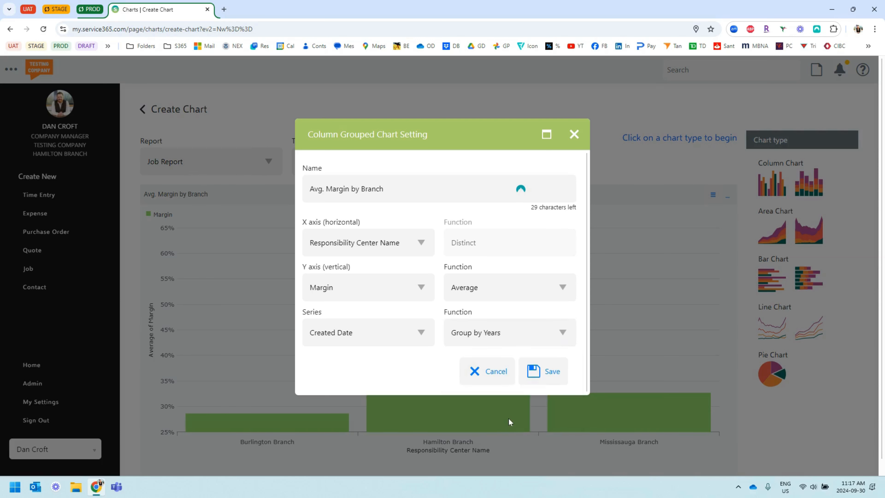
left_click(541, 372)
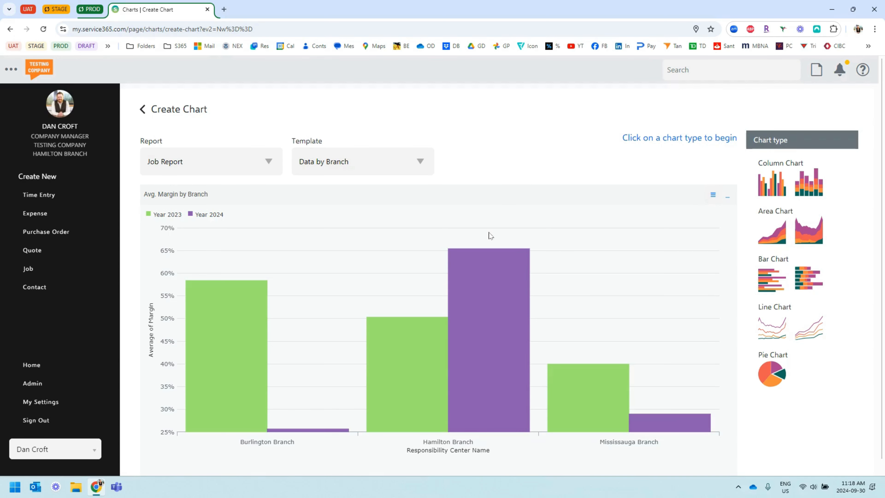
Rename the margin chart "YOY Avg. Margin by Branch" and save the change
mouse_move(481, 262)
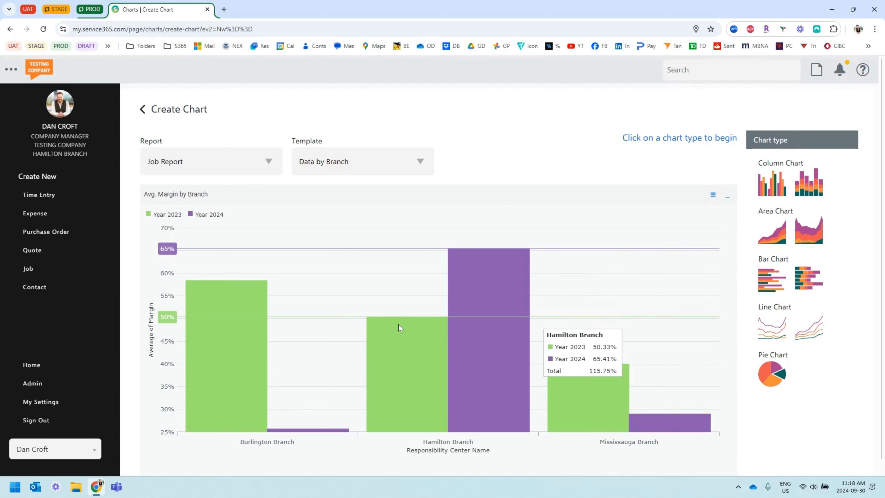
mouse_move(230, 300)
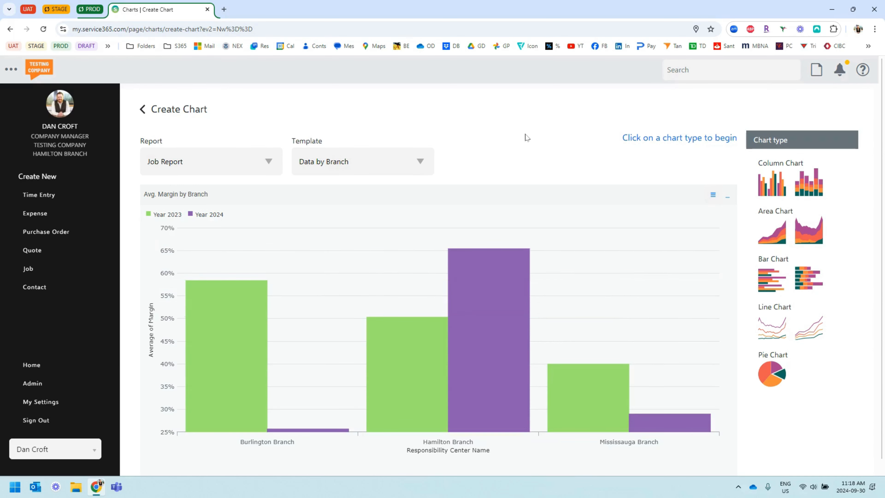
left_click(713, 194)
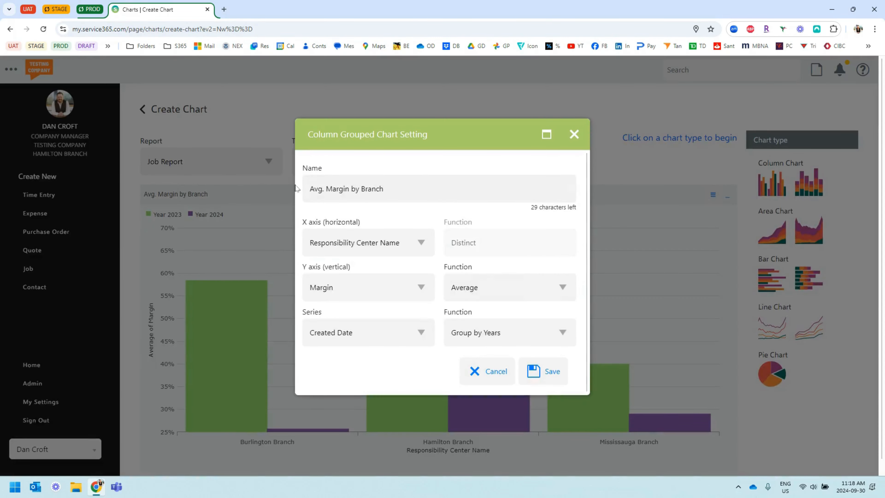
left_click(310, 190)
type("YOY")
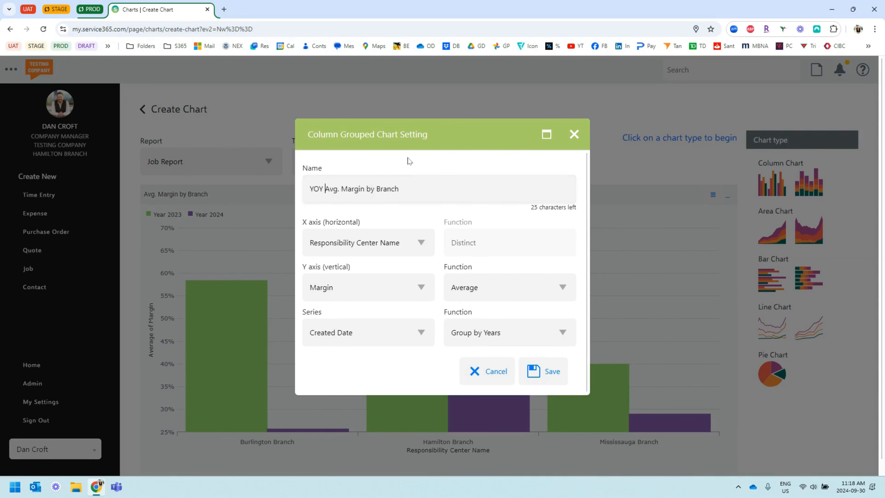
left_click(547, 380)
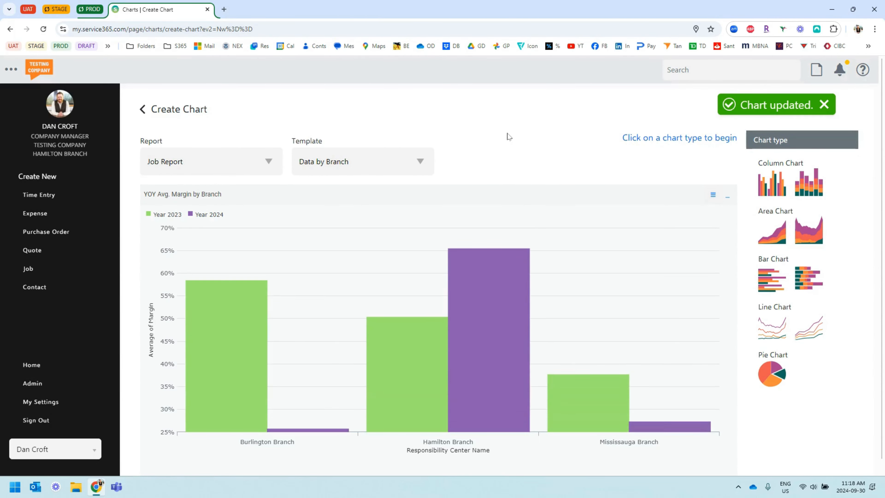
Restore the maximized chart to its small size and move it toward the canvas's left edge
left_click(724, 199)
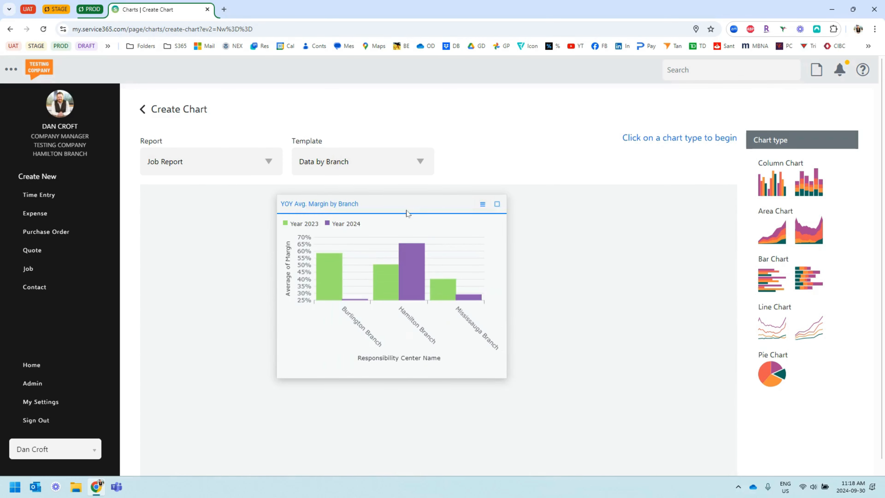
left_click_drag(407, 212, 320, 231)
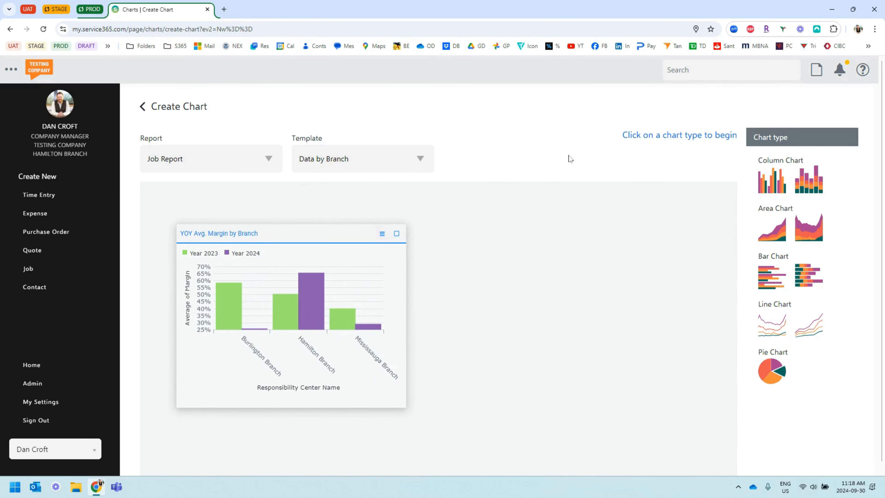
Start a second grouped column chart and name it "YOY Total Revenue by Branch"
left_click(768, 181)
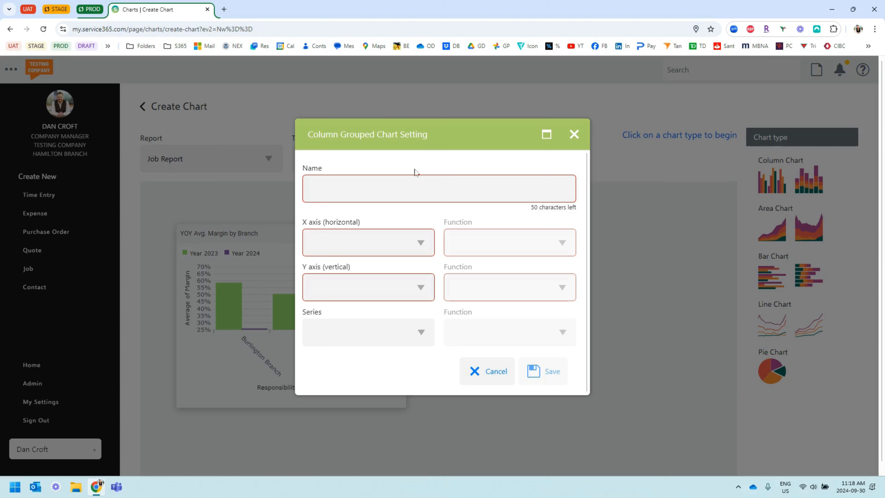
left_click(415, 193)
type("YOY")
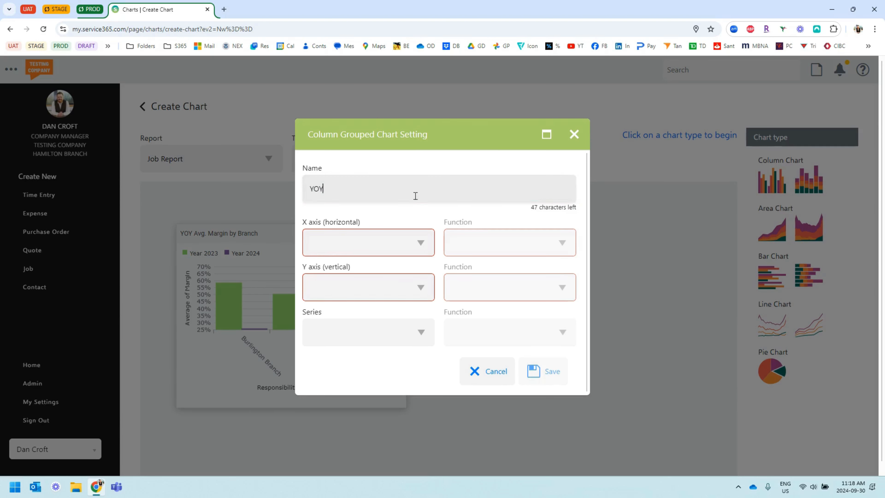
type(" Total Revenue by Brnahc")
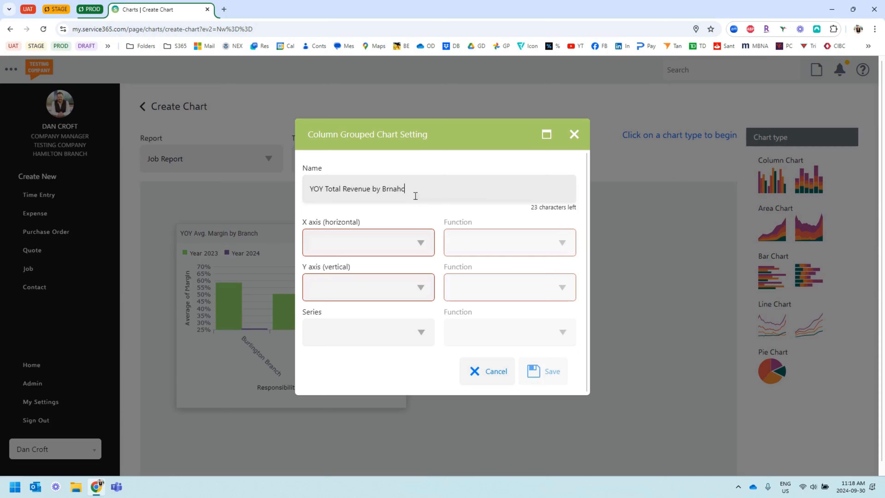
key("BackSpace")
key("BackSpace")
key("BackSpace")
type("anch")
Set the revenue chart's X axis to Responsibility Center Name and its Y axis to Total Sell with the Sum function
left_click(418, 241)
left_click(352, 334)
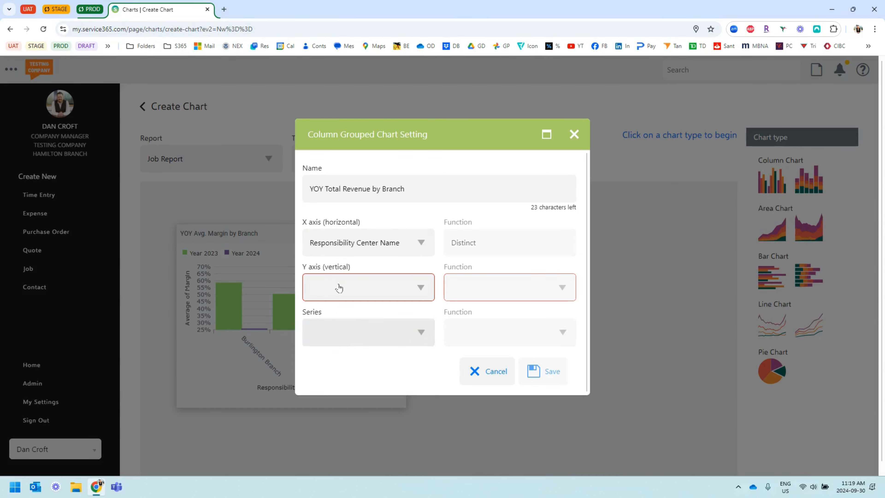
left_click(421, 288)
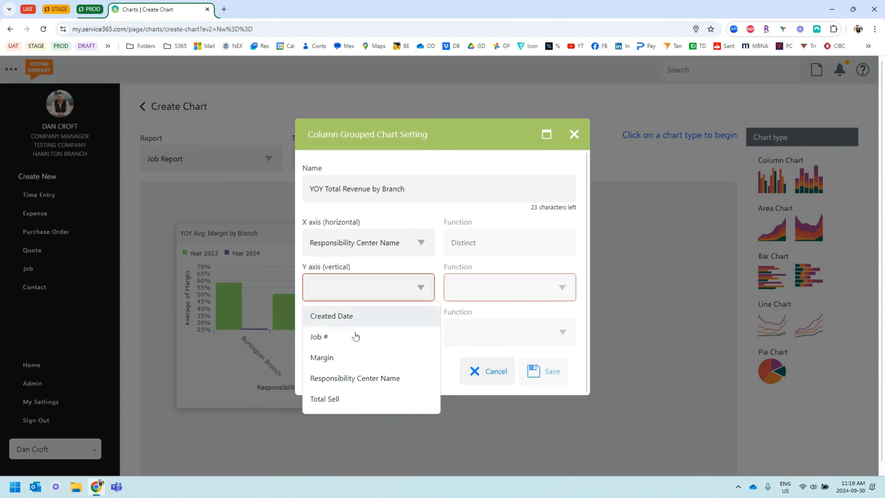
left_click(339, 404)
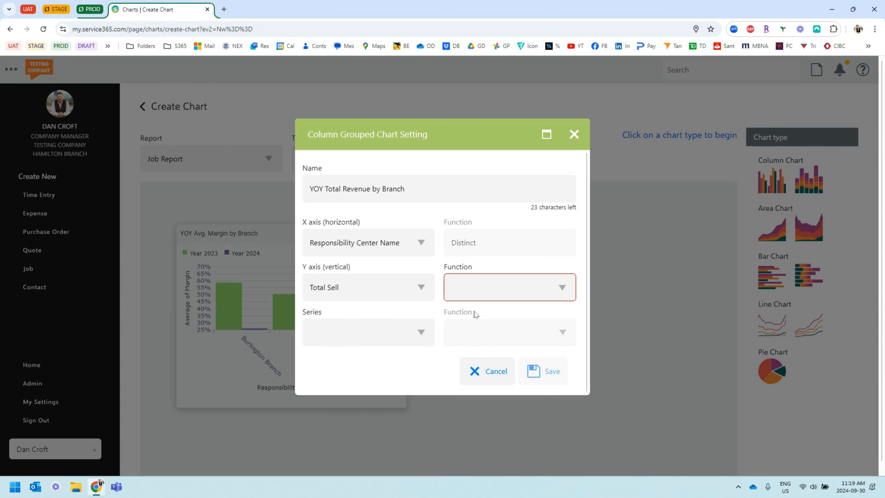
left_click(565, 288)
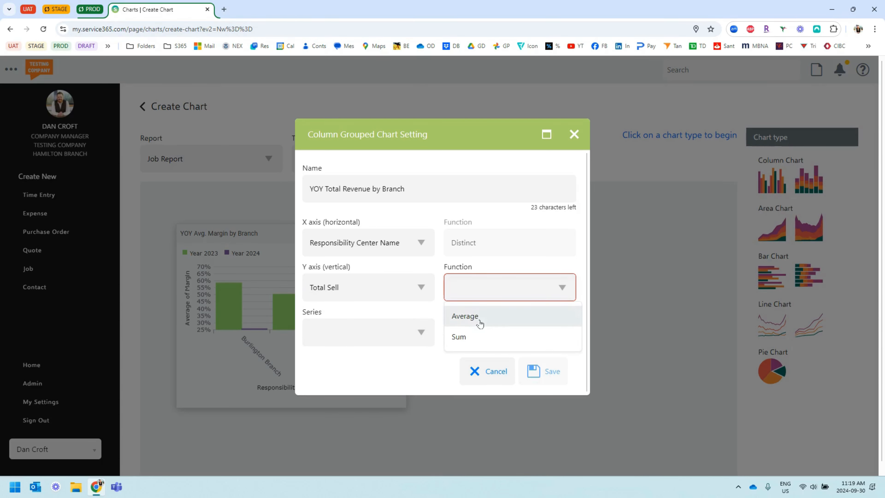
left_click(468, 341)
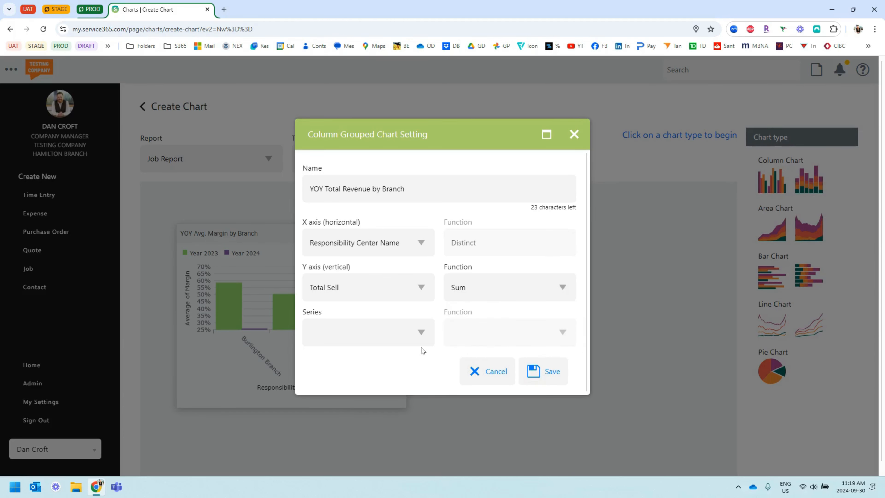
Use Created Date grouped by years as the revenue chart's series and save the chart
left_click(421, 333)
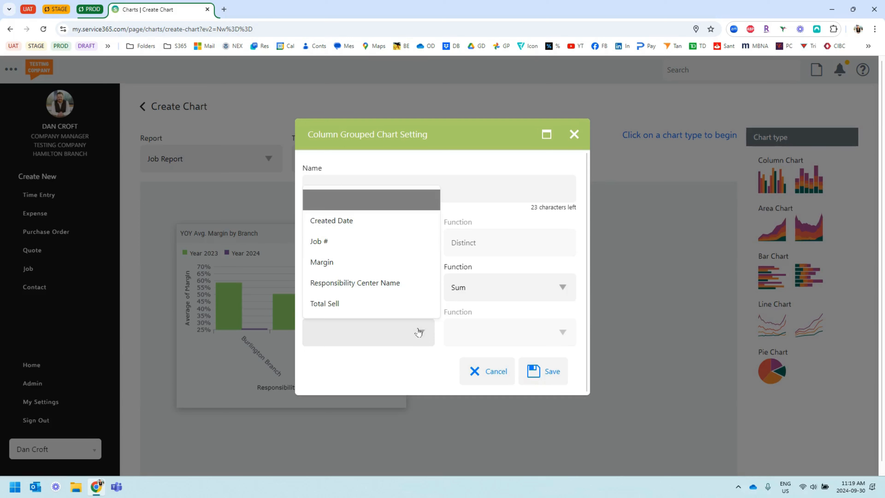
left_click(345, 221)
left_click(564, 333)
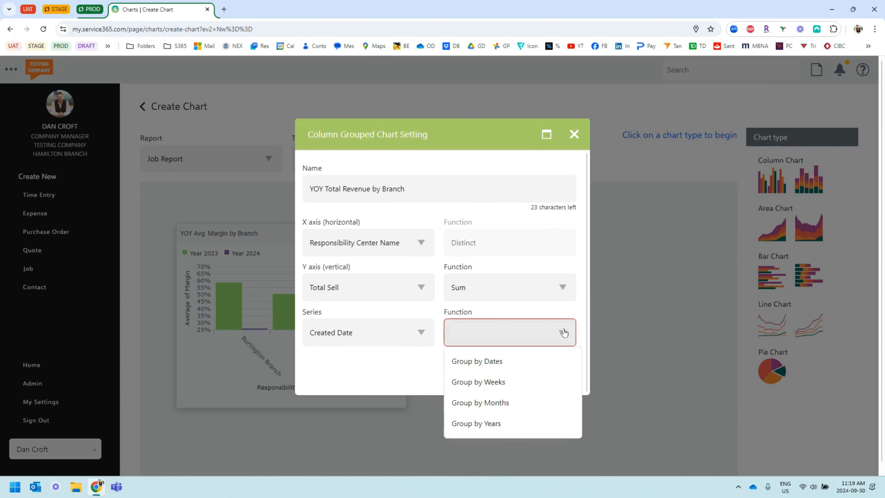
left_click(506, 424)
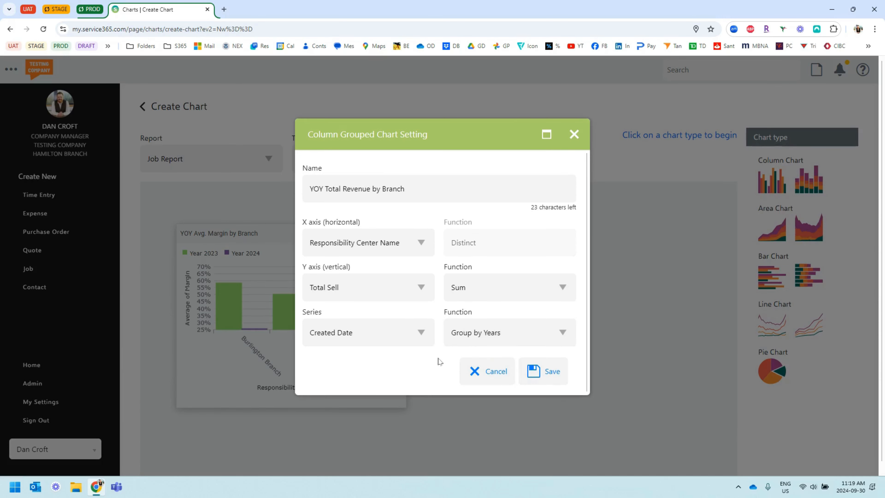
left_click(550, 371)
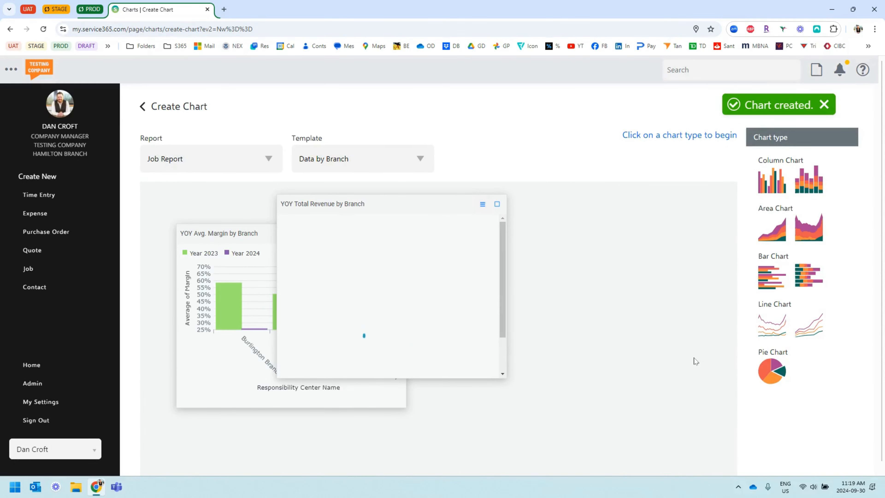
Dock the two charts side by side, with the margin chart in the canvas's left half and the revenue chart in its right half
left_click_drag(351, 206, 520, 238)
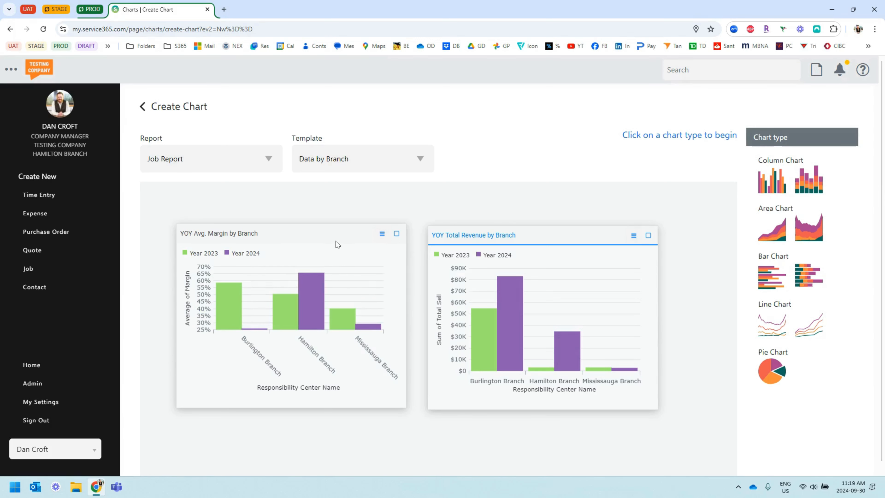
left_click_drag(531, 240, 725, 333)
left_click_drag(313, 240, 151, 329)
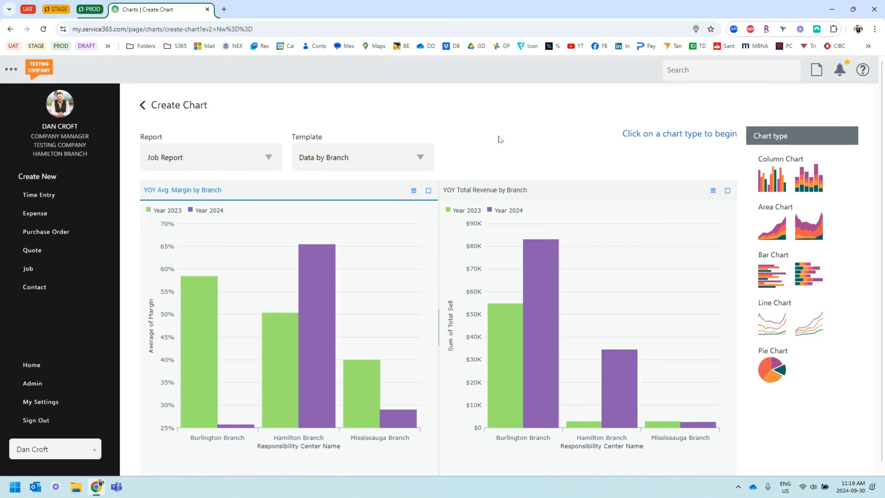
scroll(498, 138, "down", 1)
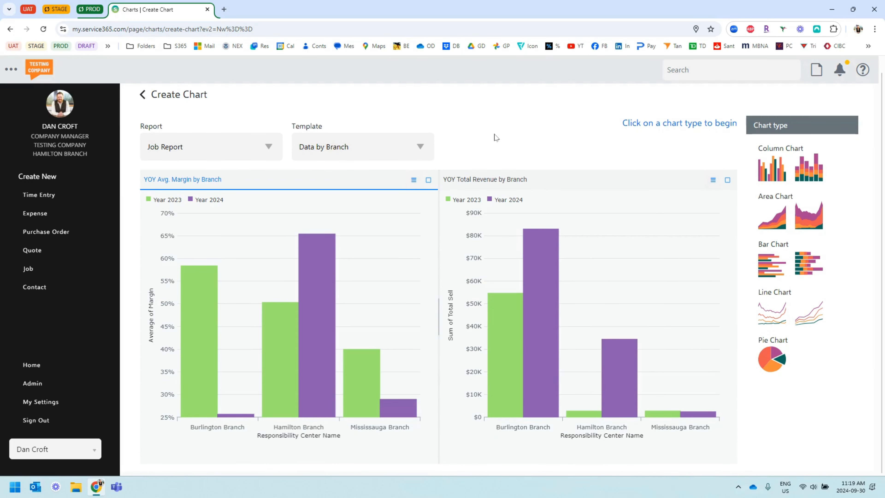
Undock both charts so they float on the canvas, and shrink the margin chart from its upper-left corner
left_click(613, 182)
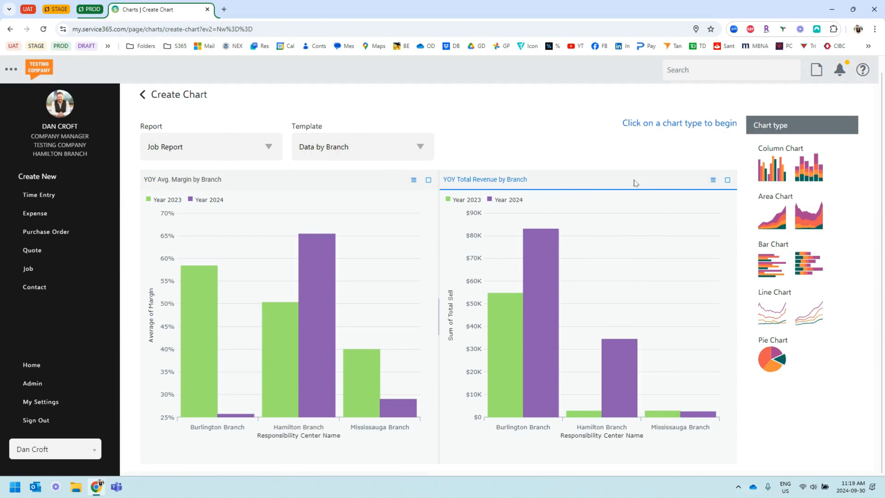
left_click_drag(634, 180, 432, 217)
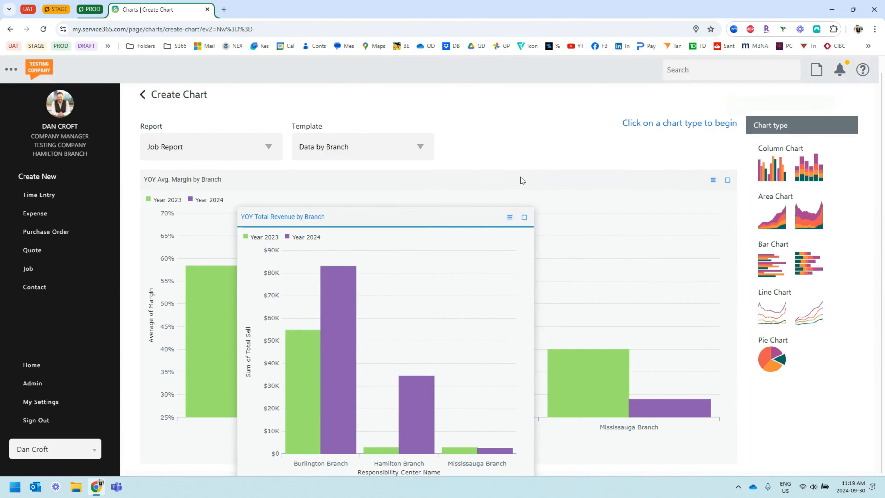
left_click_drag(521, 180, 358, 216)
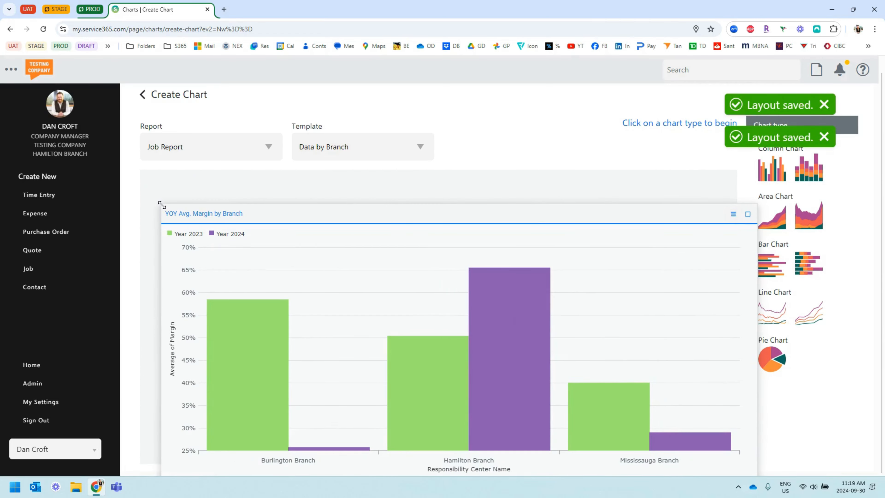
left_click_drag(161, 204, 294, 273)
left_click_drag(361, 280, 386, 222)
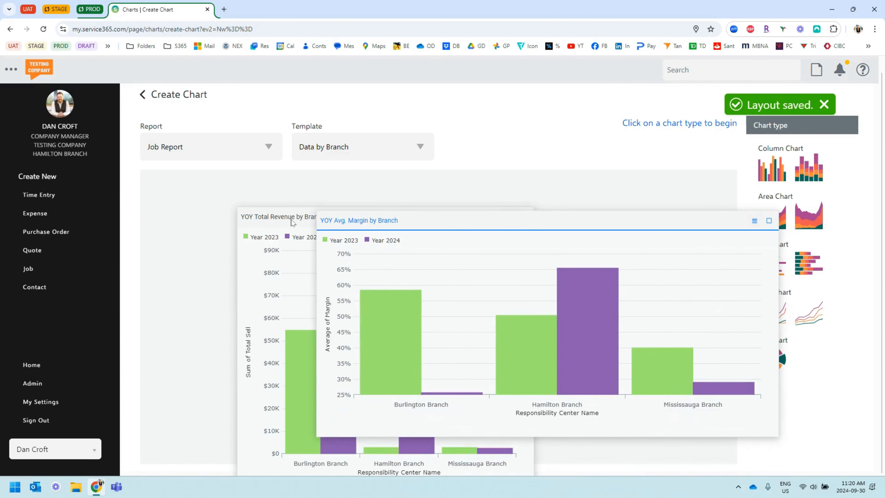
Move the revenue chart to the canvas's upper left, then shrink the margin chart further and place it at the upper right
left_click_drag(292, 223, 221, 195)
left_click(520, 222)
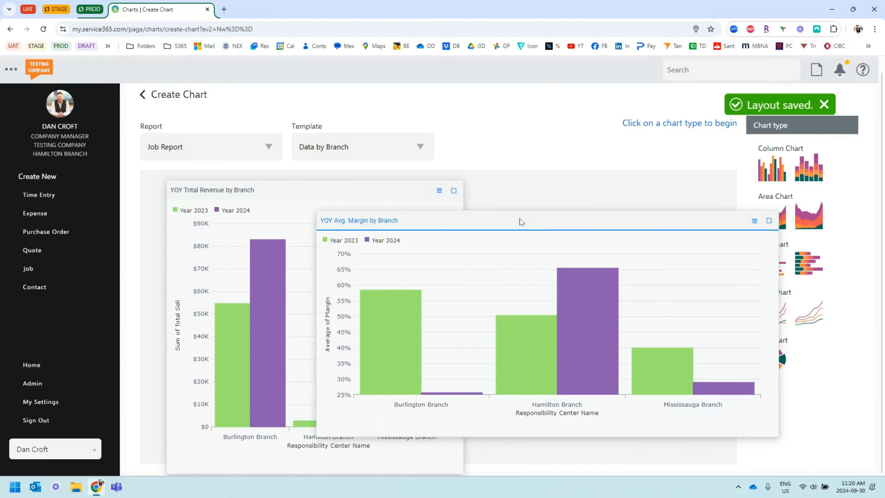
left_click_drag(520, 222, 475, 199)
left_click_drag(271, 187, 418, 241)
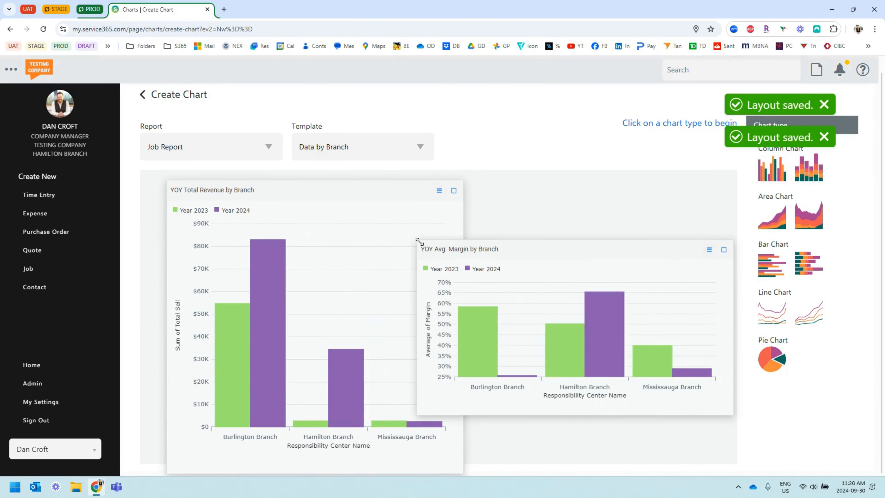
left_click_drag(533, 233, 539, 202)
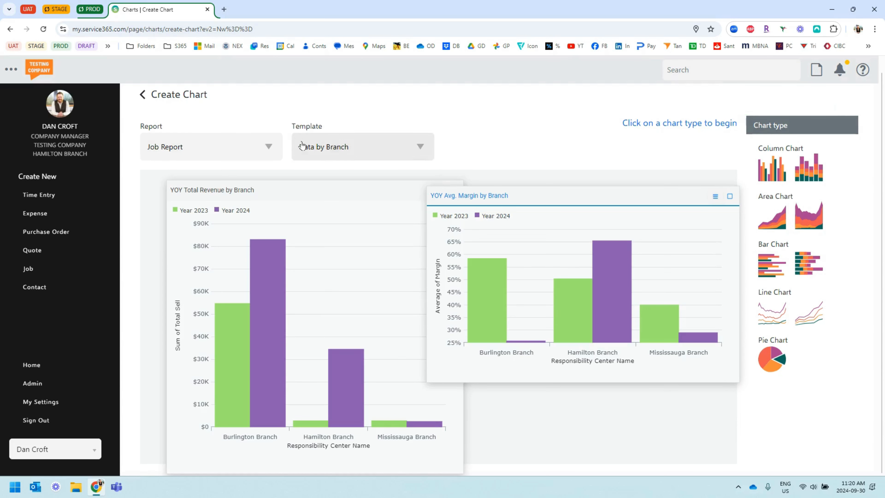
left_click(408, 148)
left_click(431, 149)
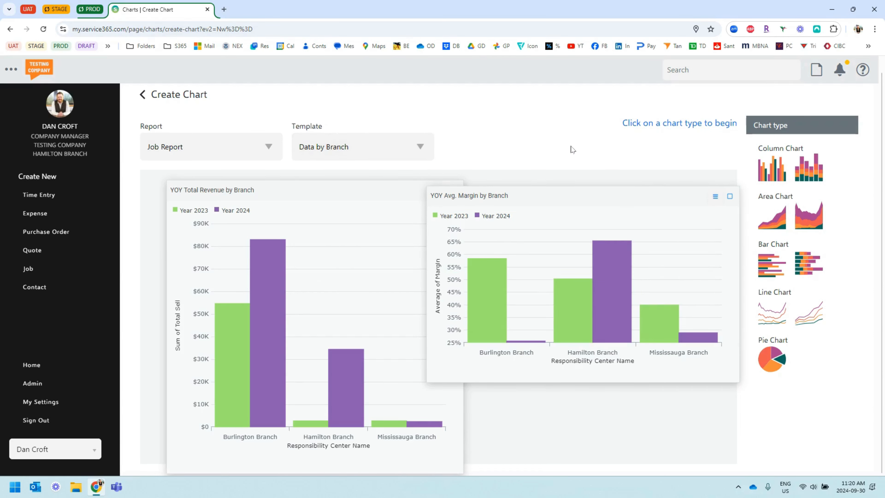
Start a pie chart named "Total Jobs Created by Branch" with Responsibility Center Name as its category
left_click(772, 358)
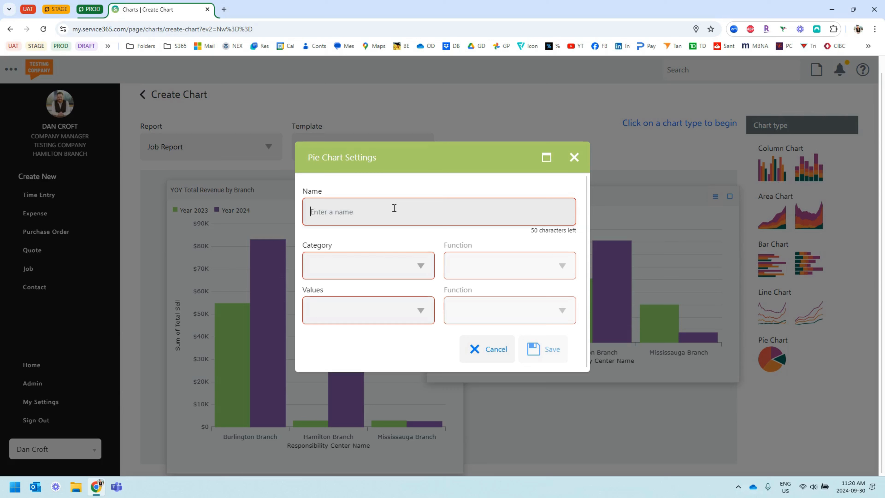
type("To")
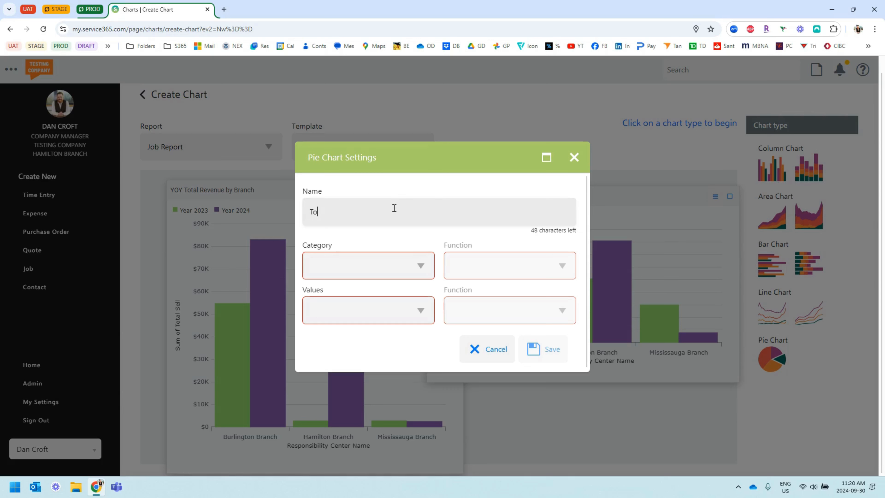
type("tal Jobs Created by Branch")
left_click(397, 268)
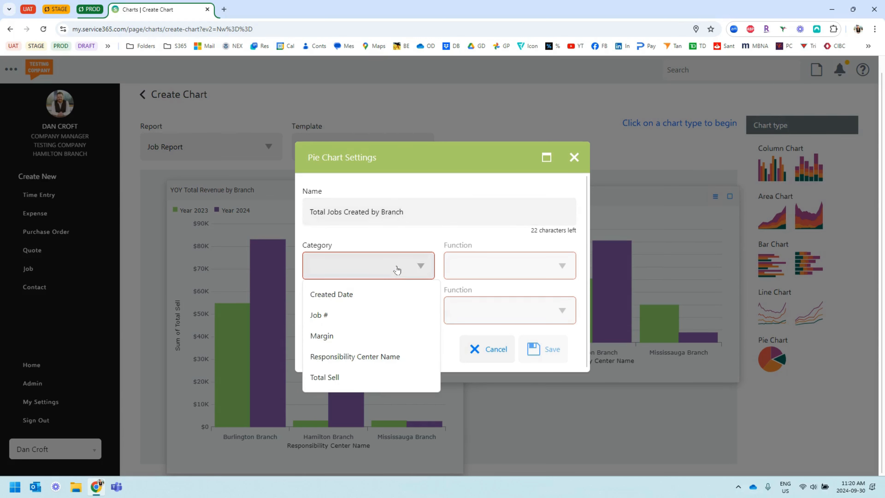
left_click(365, 357)
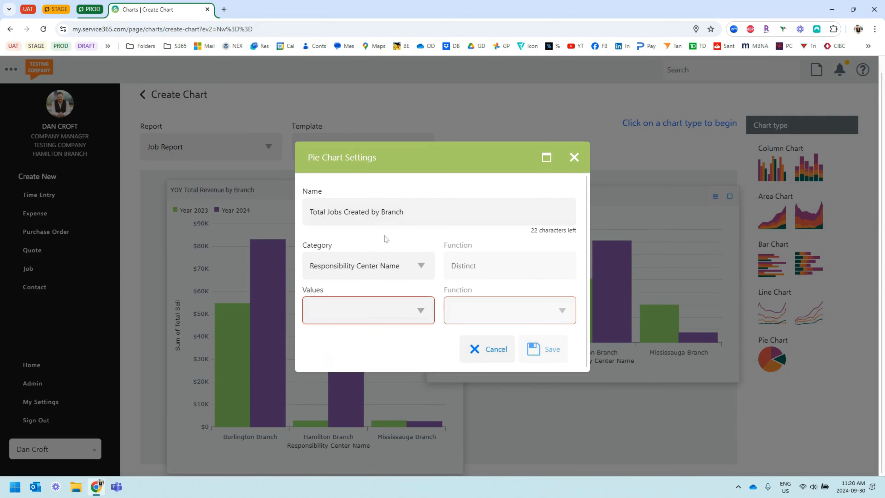
Set the pie chart's values to Job # with the Count function and save the chart
left_click(421, 310)
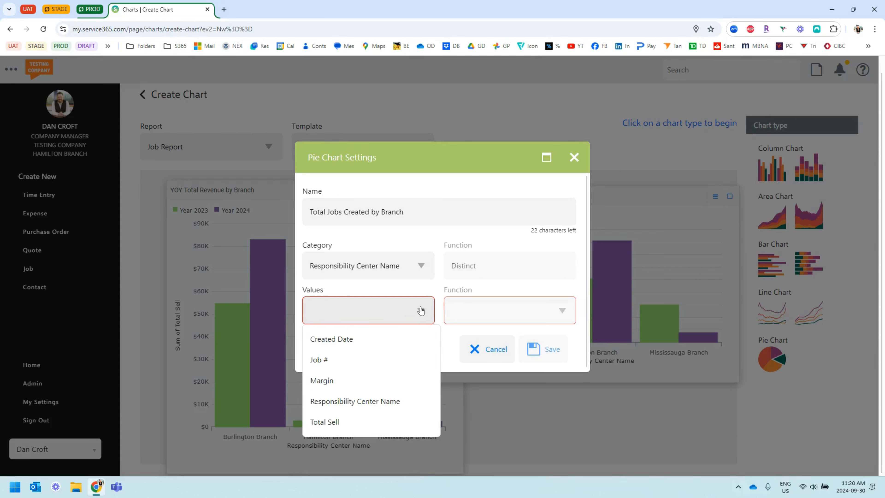
left_click(330, 359)
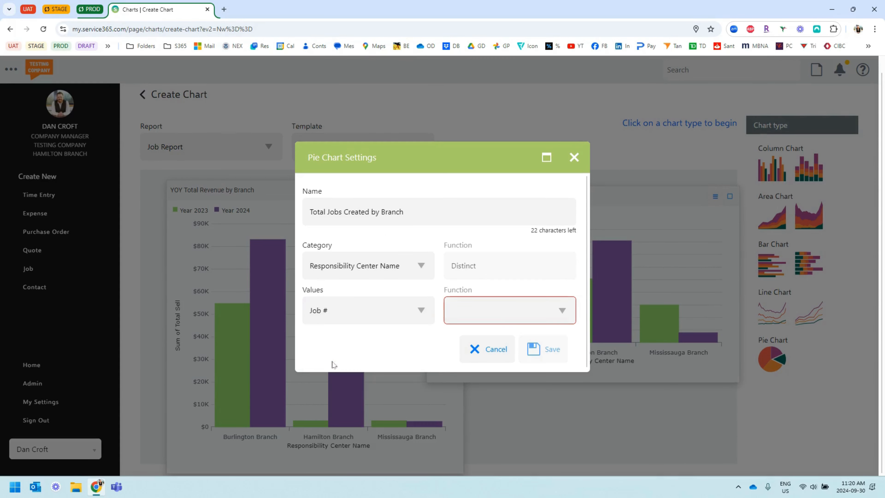
left_click(561, 311)
left_click(462, 339)
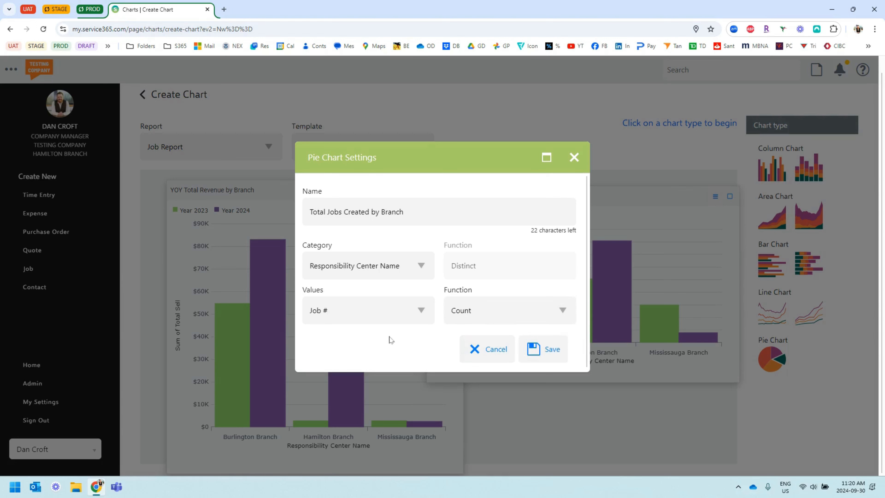
left_click(556, 359)
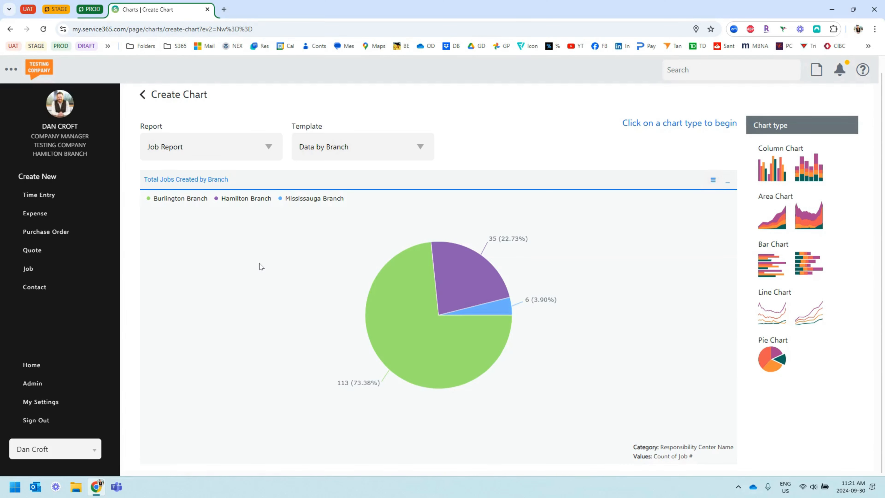
Restore the maximized pie chart to its small size, look at its chart options, and position it over the two column charts
left_click(728, 182)
left_click_drag(346, 206, 436, 238)
left_click(568, 237)
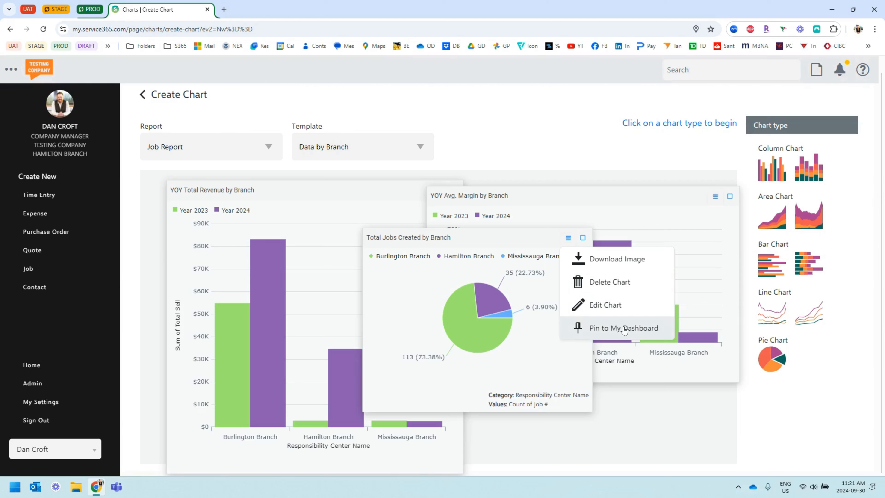
left_click(467, 238)
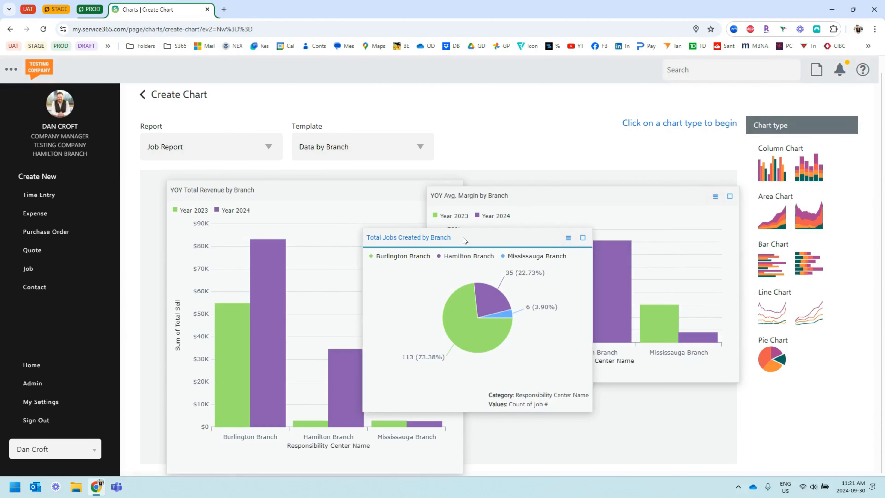
left_click_drag(479, 234, 445, 223)
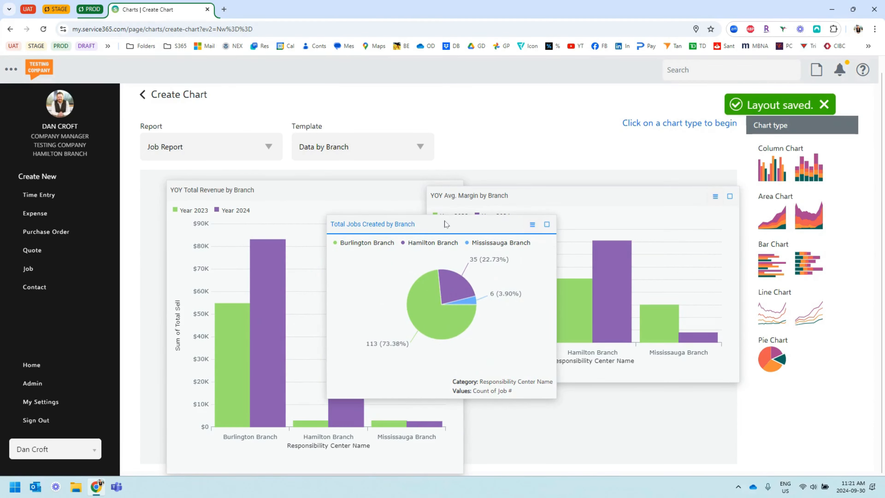